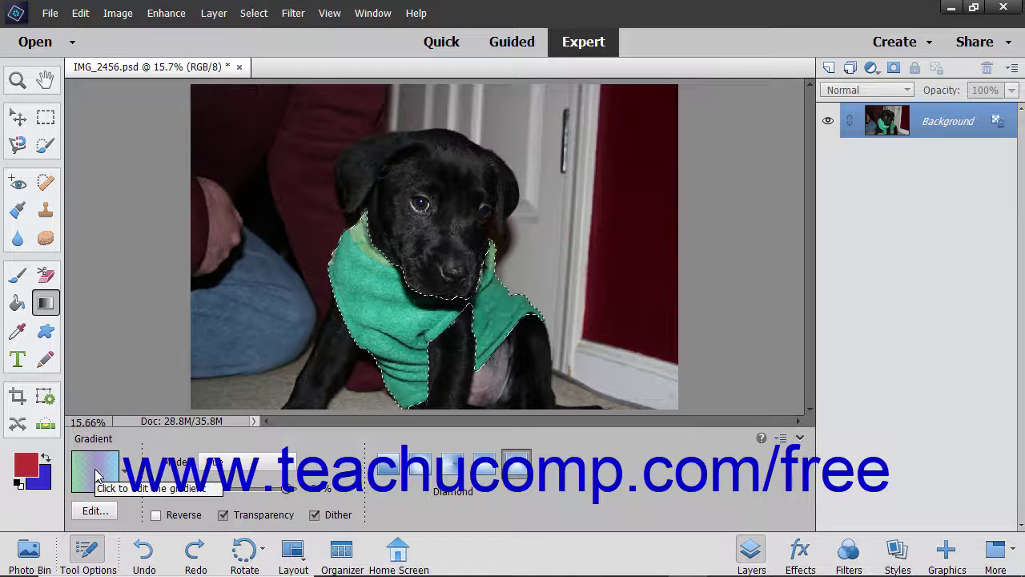
# Open the gradient for editing, load the Yellow, Pink, Purple preset from the Pastels set and set its type to Solid
pyautogui.click(93, 511)
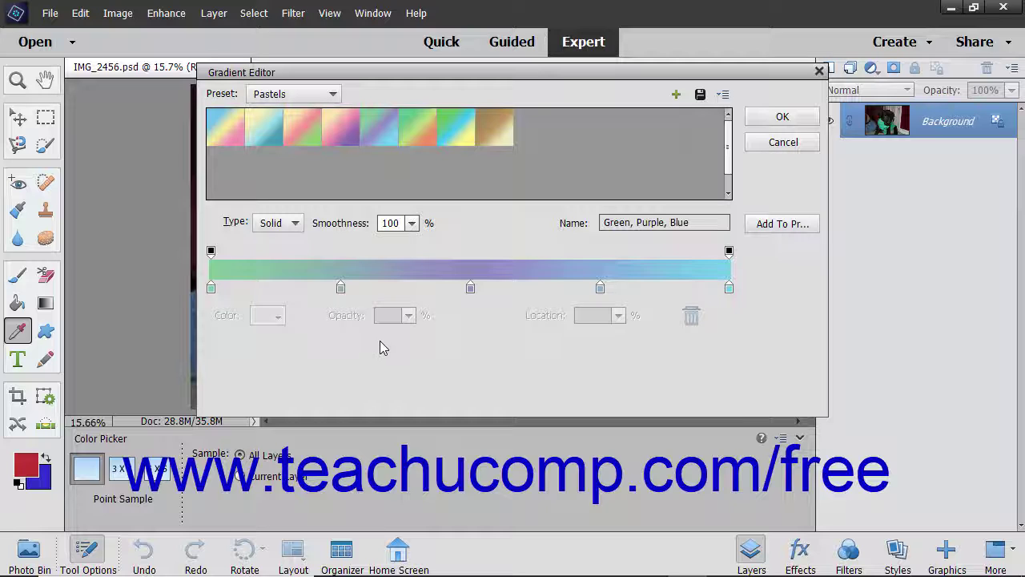
pyautogui.click(347, 132)
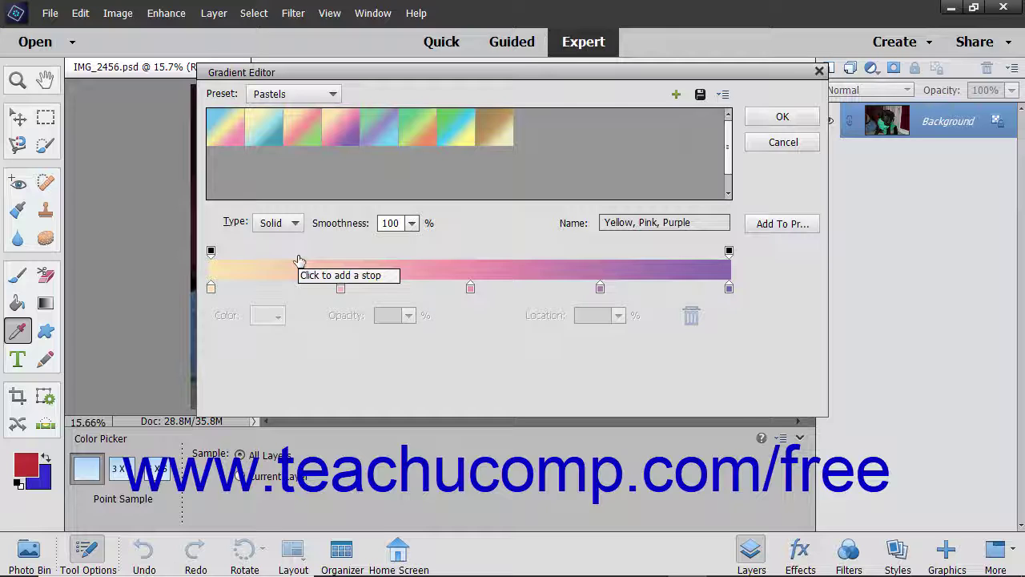
pyautogui.click(295, 225)
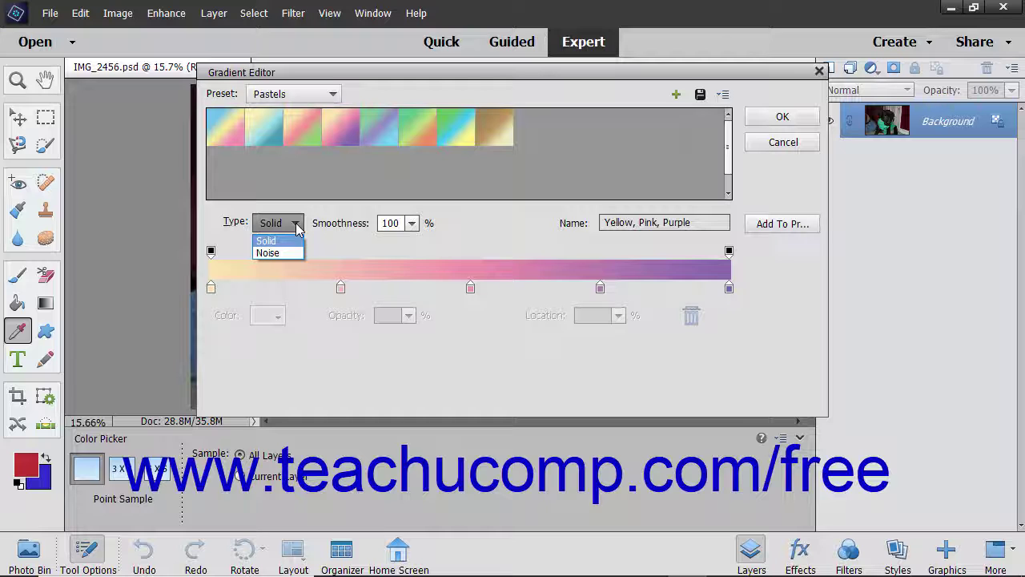
pyautogui.click(288, 241)
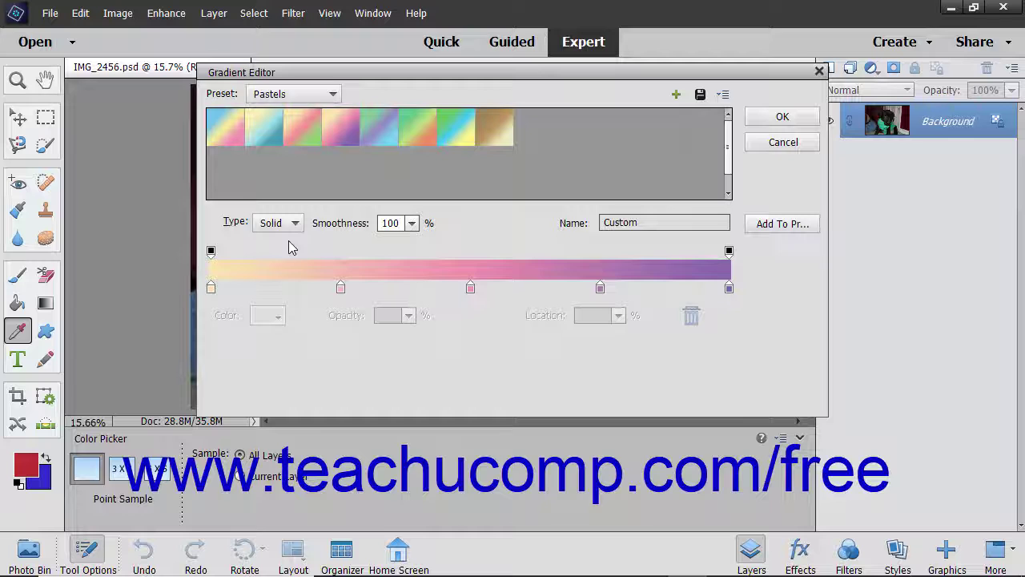
# Name the gradient My Gradient and open its smoothness setting
pyautogui.click(645, 223)
pyautogui.doubleClick(645, 223)
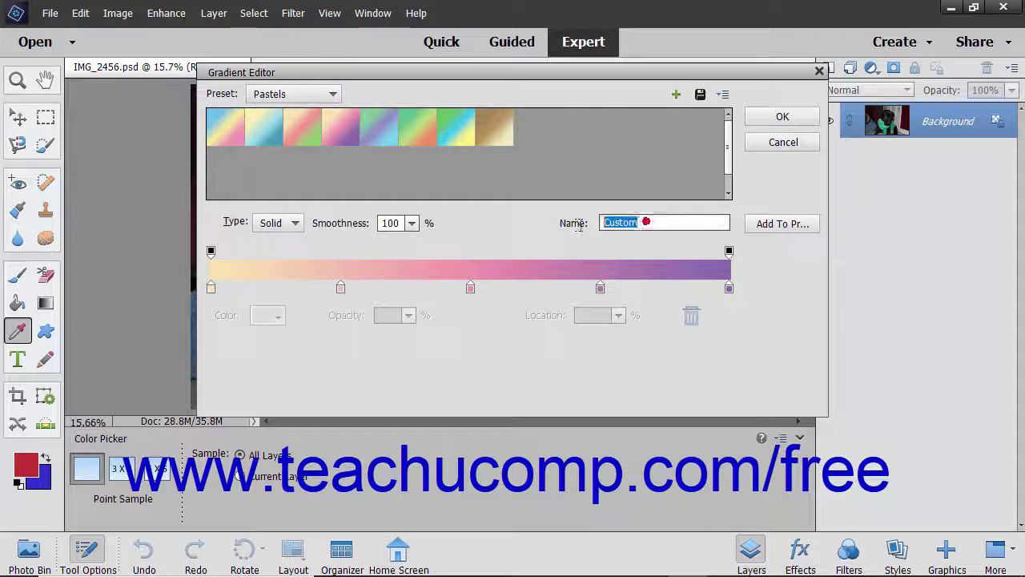
pyautogui.write('My Gradient')
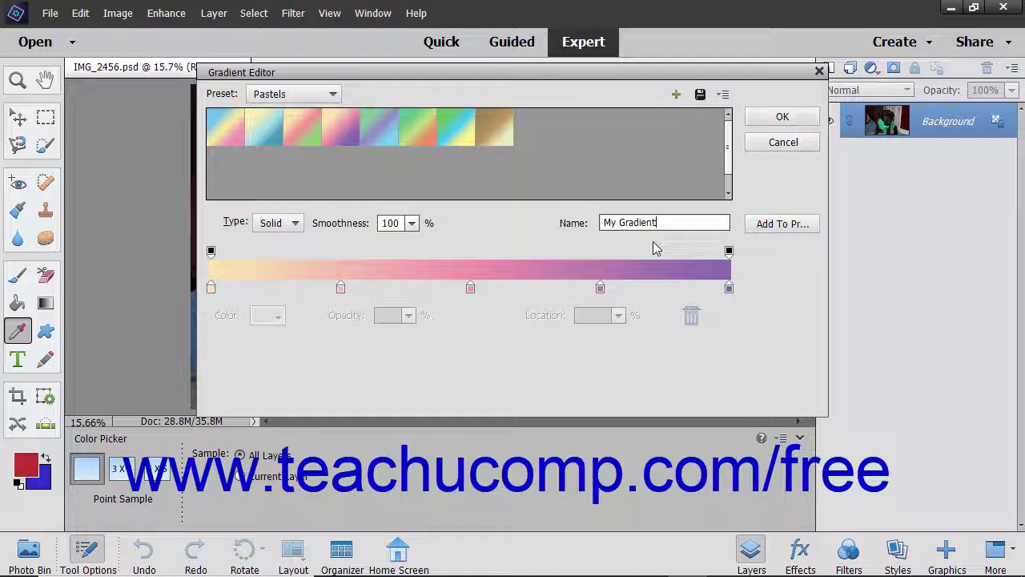
pyautogui.click(412, 223)
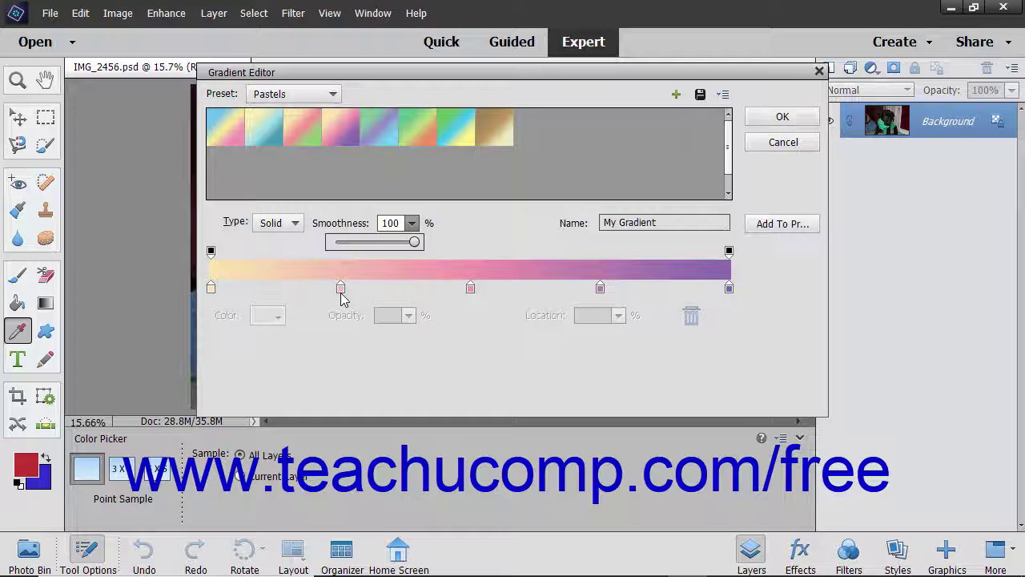
# Add a red color stop at about 38% on the gradient bar and delete it again
pyautogui.click(410, 288)
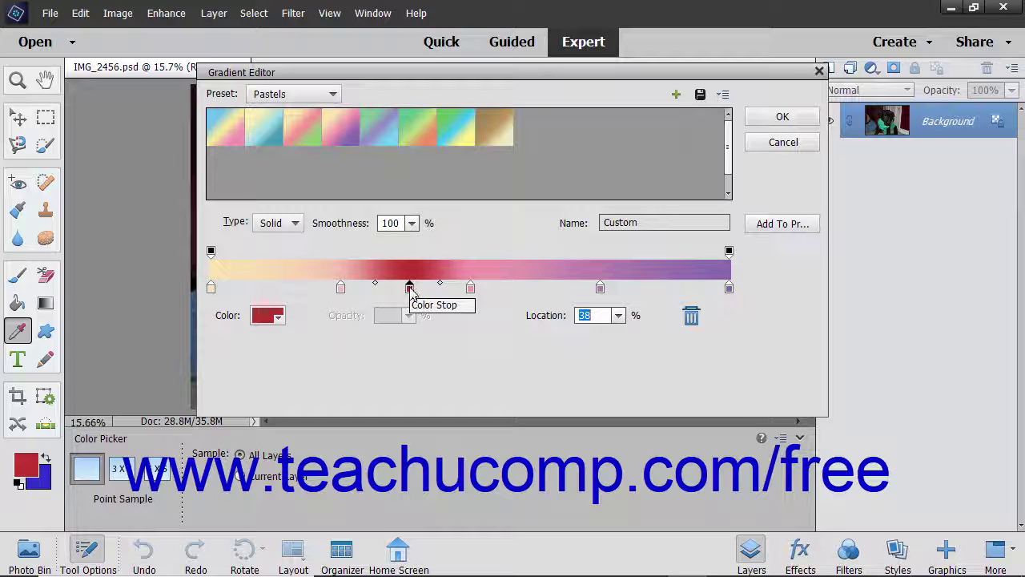
pyautogui.click(410, 289)
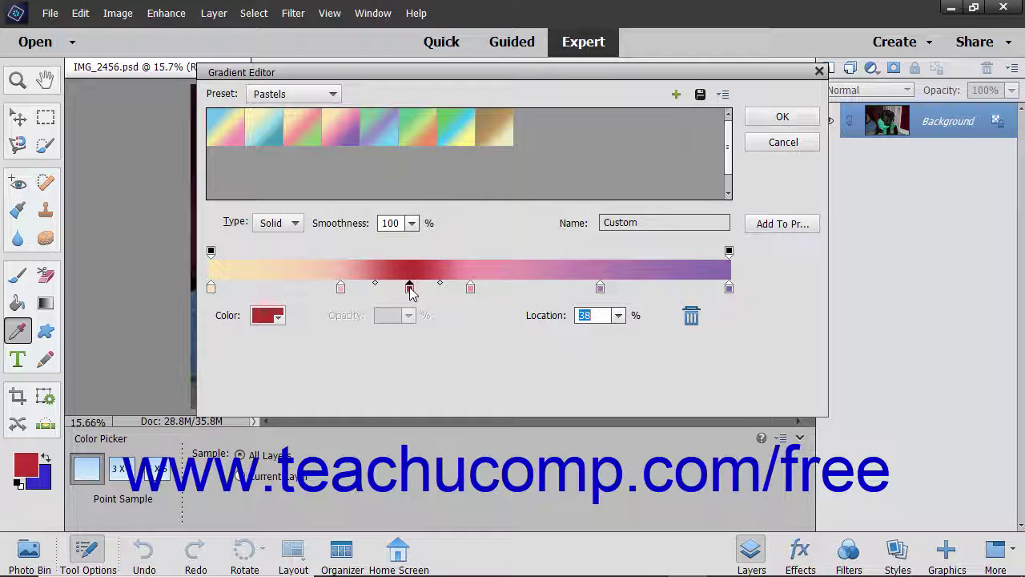
pyautogui.click(692, 316)
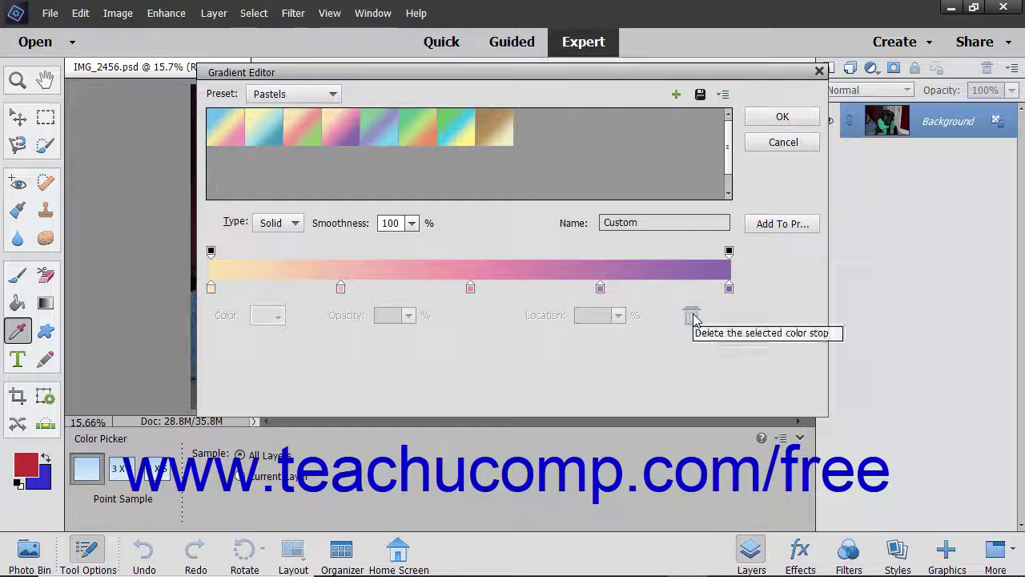
# Recolor the middle color stop at 50% to the brighter pink fa99b2, and view the available color swatches
pyautogui.click(471, 290)
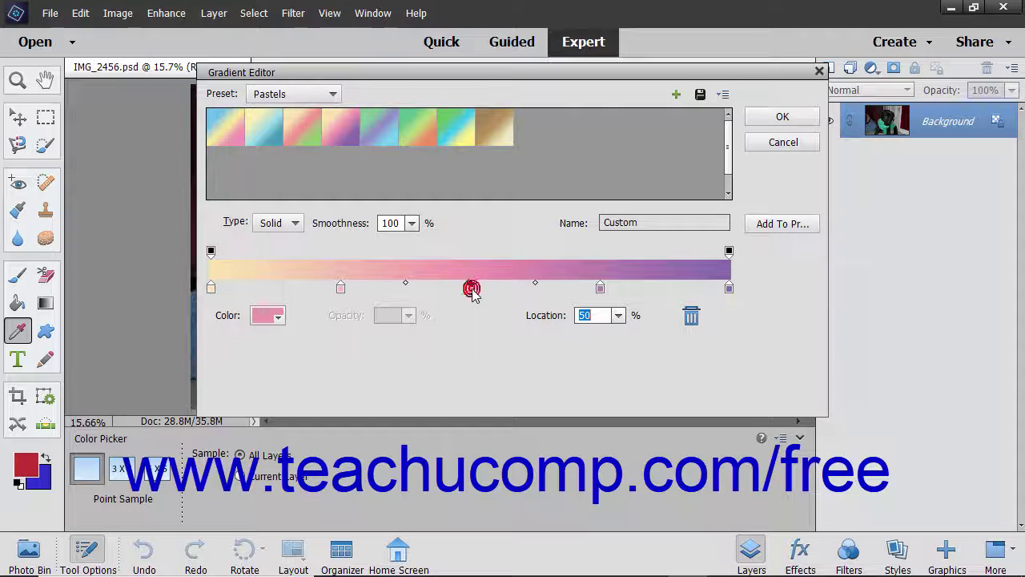
pyautogui.click(275, 317)
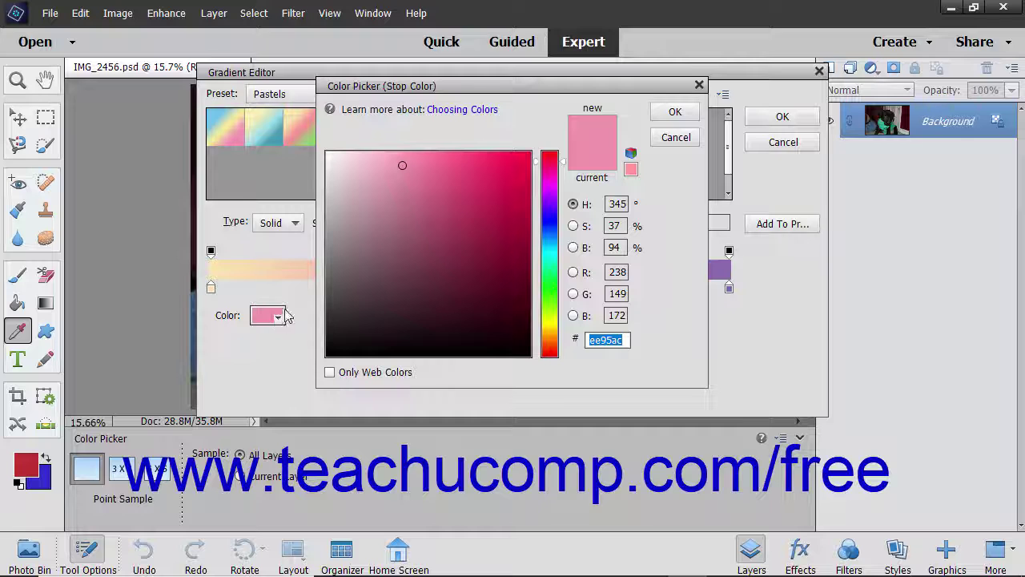
pyautogui.click(406, 155)
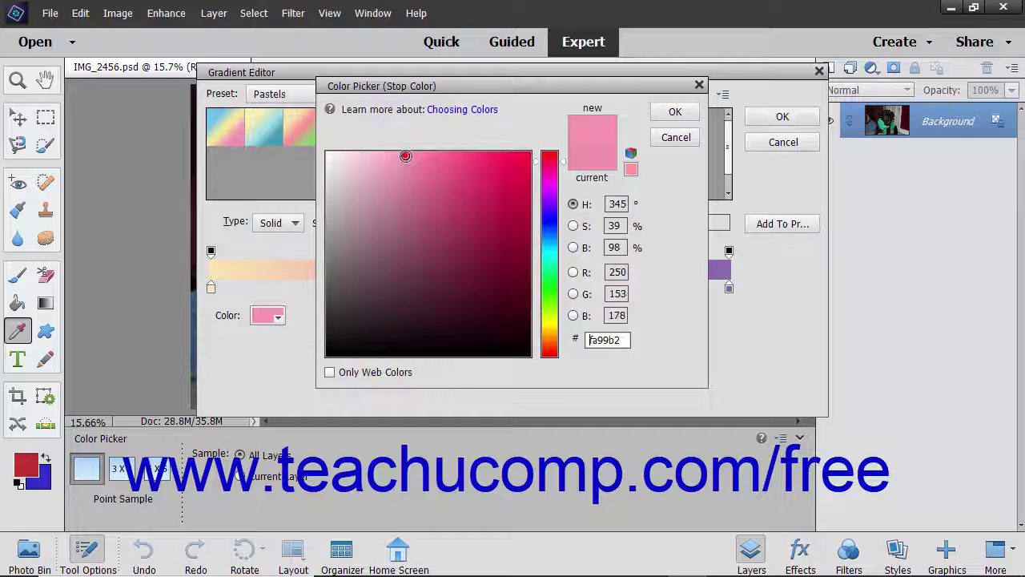
pyautogui.click(669, 109)
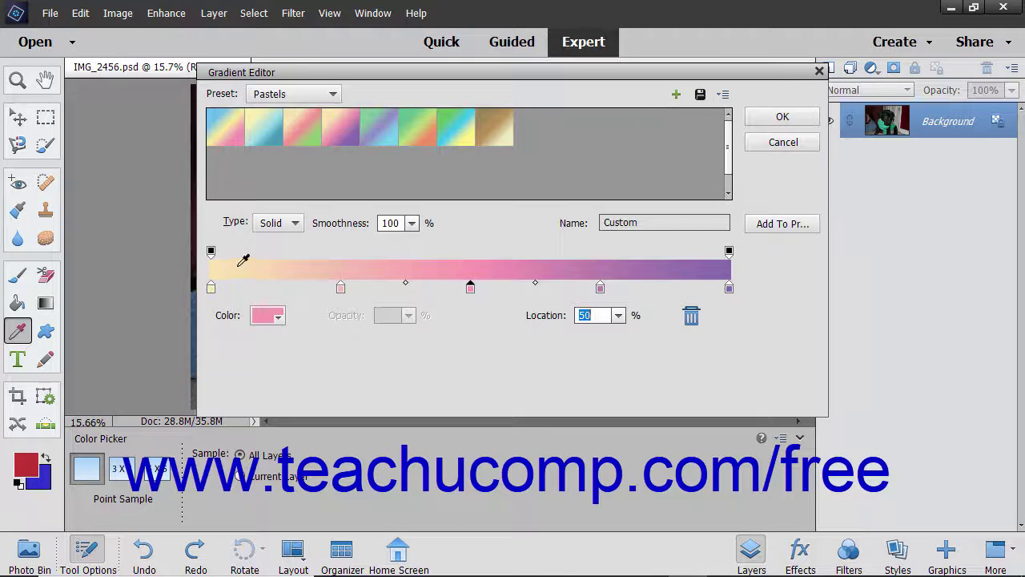
pyautogui.click(282, 321)
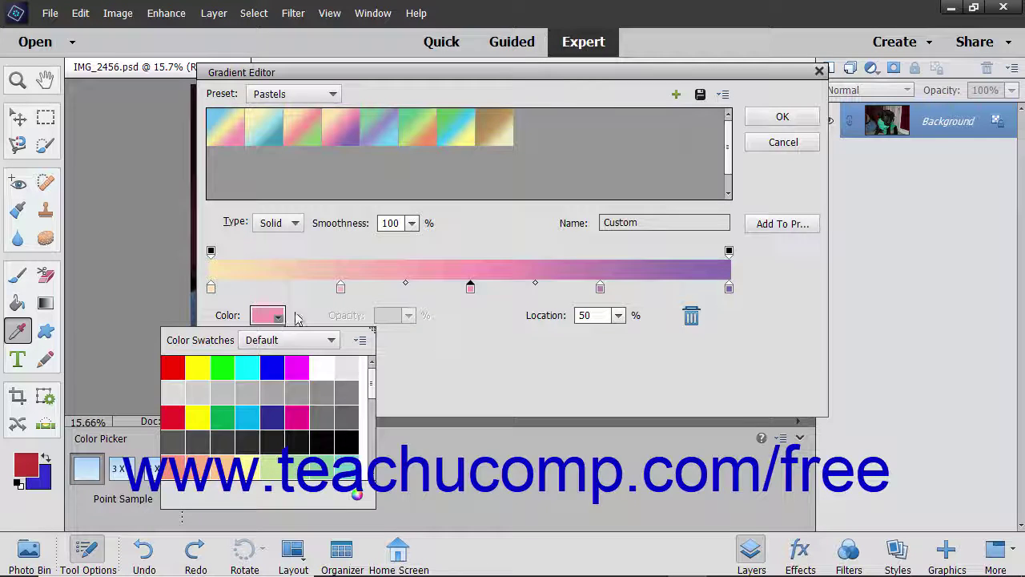
pyautogui.click(291, 317)
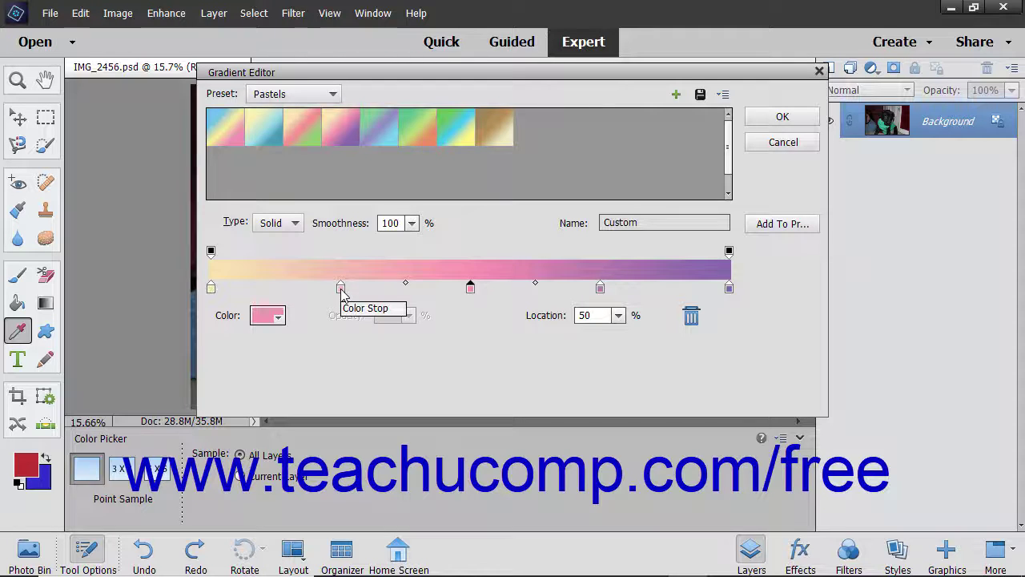
# Move the second color stop to about 16% and shift the midpoint between it and the middle stop to about 35%
pyautogui.moveTo(341, 291); pyautogui.dragTo(297, 291)
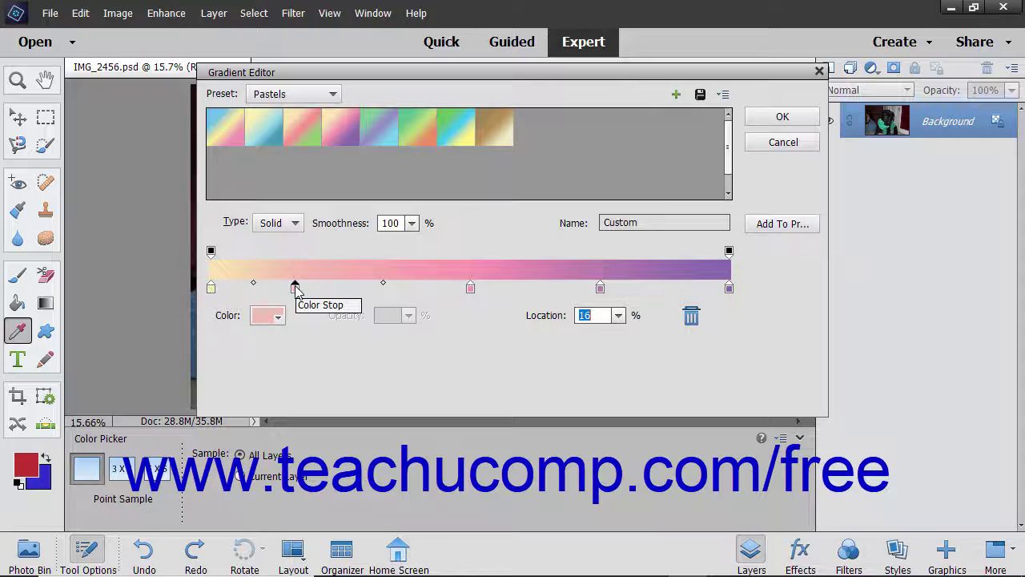
pyautogui.click(383, 286)
pyautogui.moveTo(382, 285); pyautogui.dragTo(357, 285)
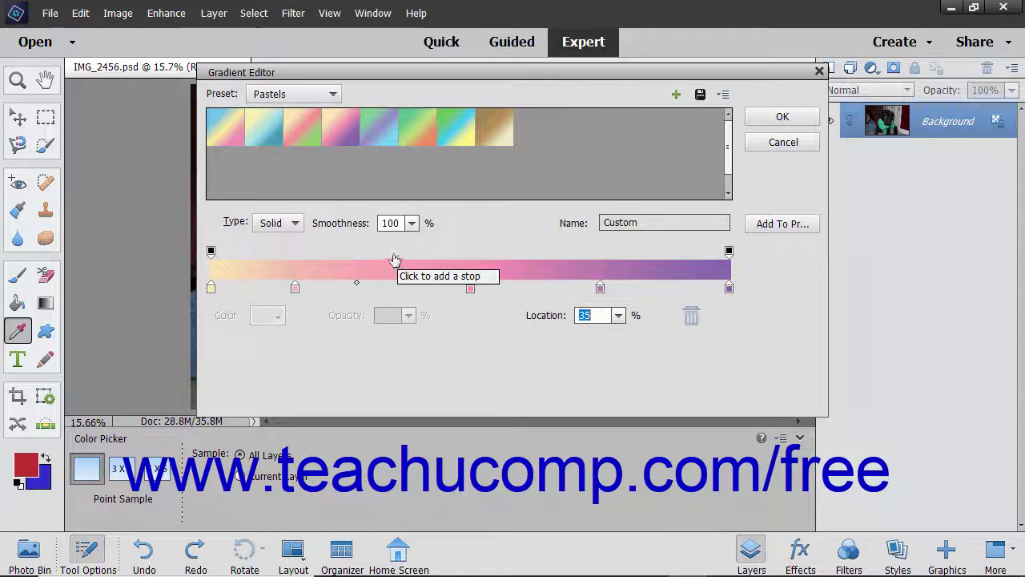
# Add an opacity stop at about 12% above the gradient bar and delete it again
pyautogui.click(272, 254)
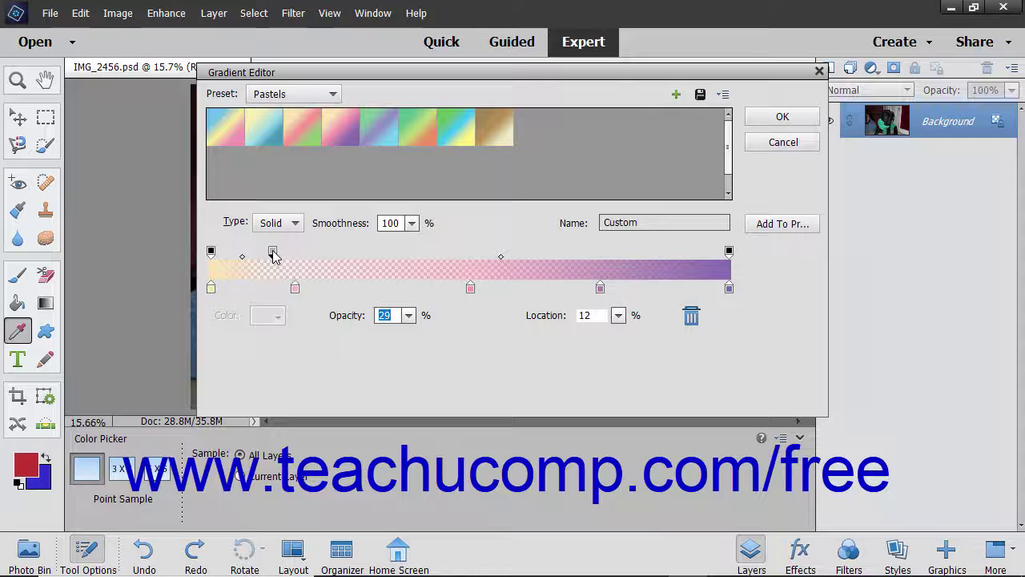
pyautogui.click(272, 253)
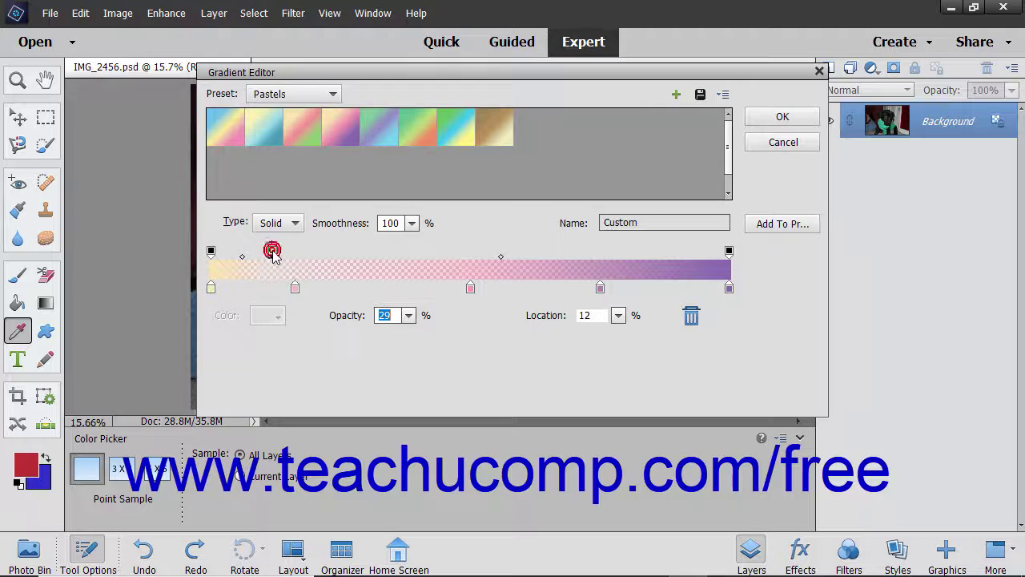
pyautogui.click(691, 318)
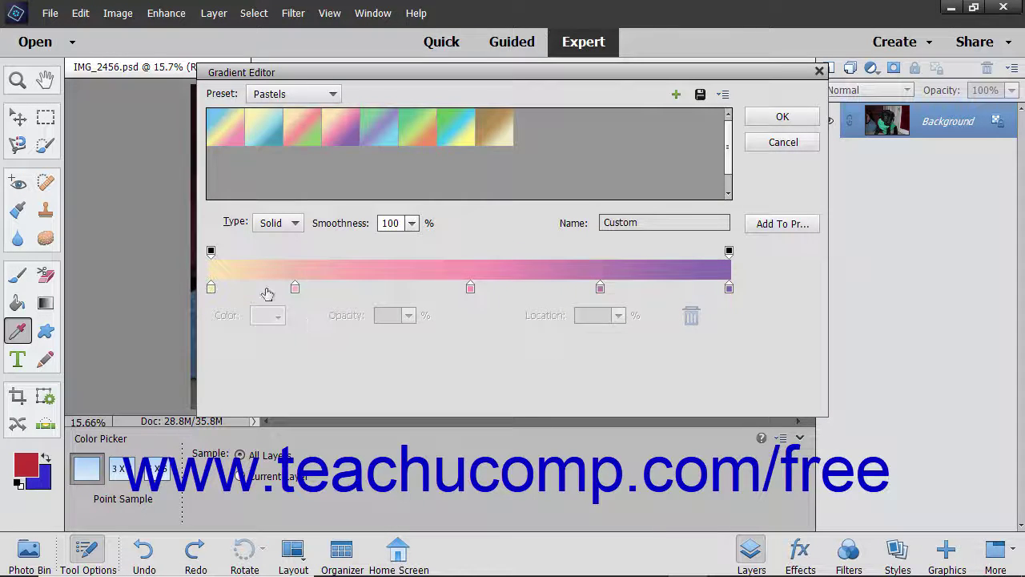
# Lower the starting opacity stop to 0% to try transparency, and restore it to 100%
pyautogui.click(211, 253)
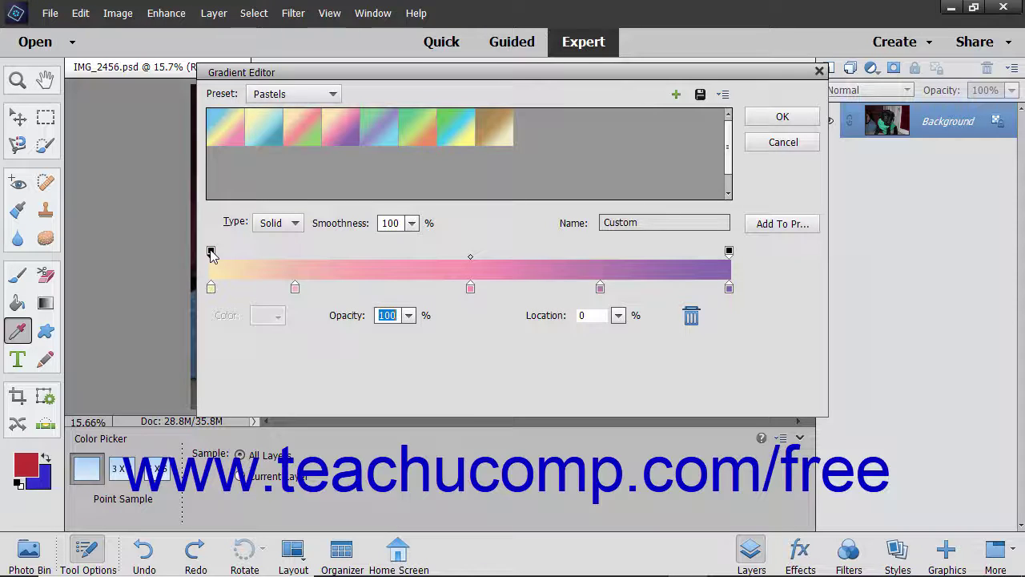
pyautogui.click(408, 315)
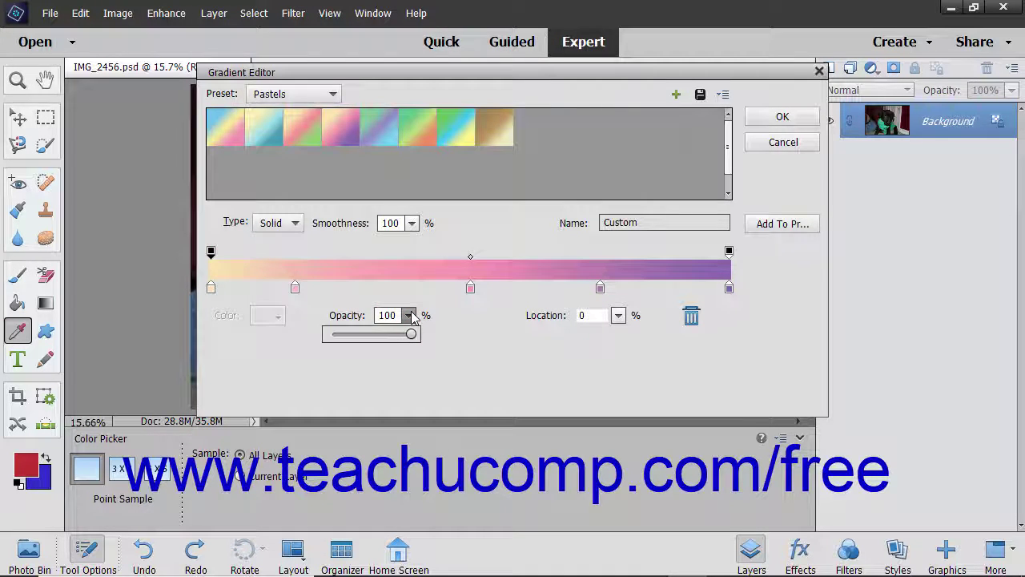
pyautogui.moveTo(411, 336); pyautogui.dragTo(333, 338)
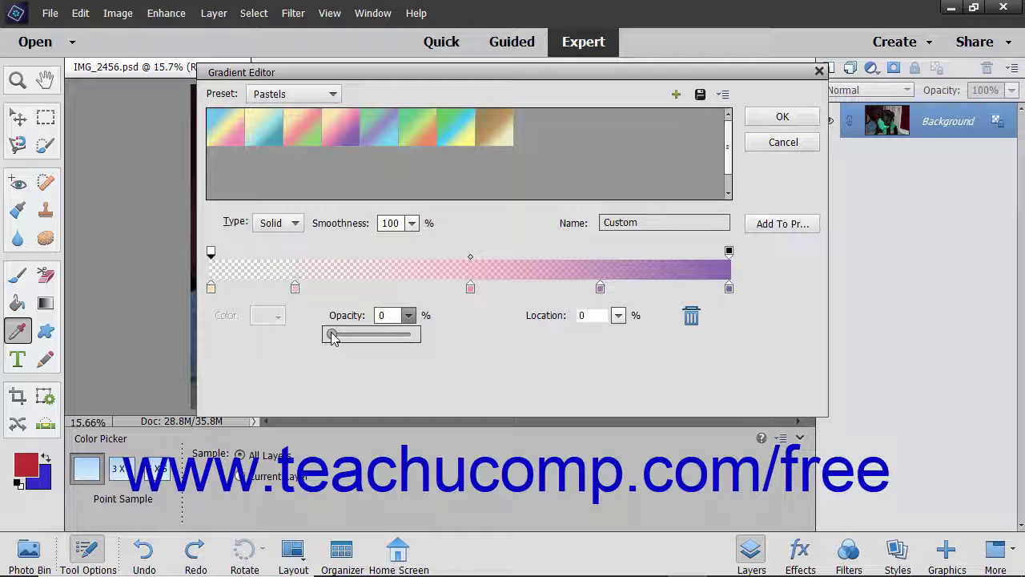
pyautogui.moveTo(332, 336); pyautogui.dragTo(445, 342)
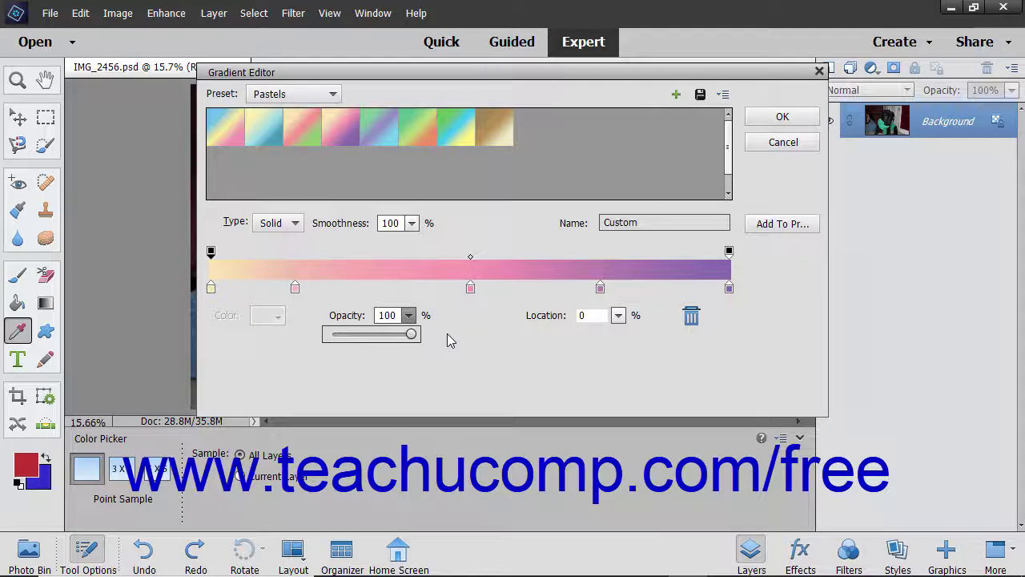
pyautogui.click(447, 335)
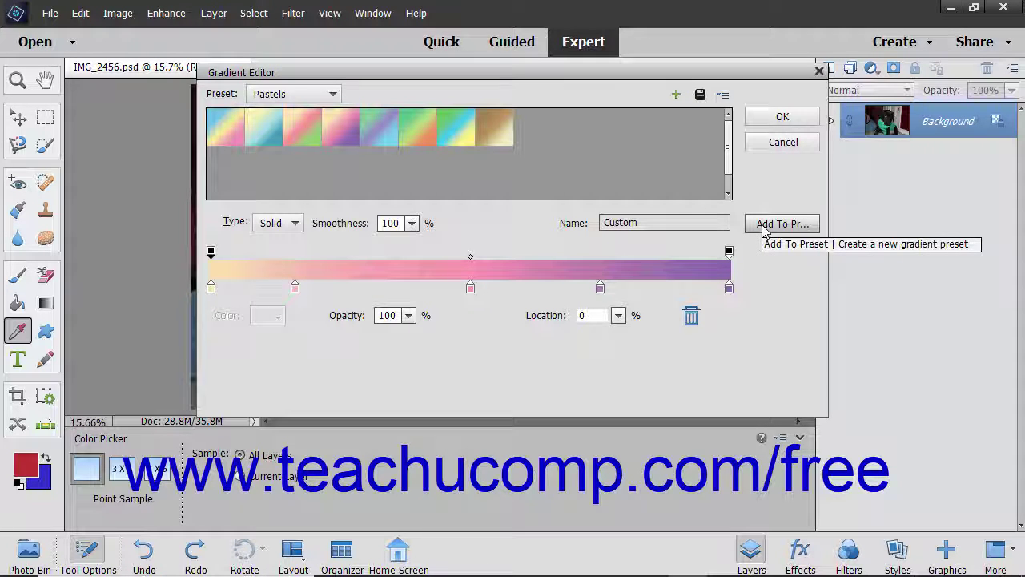
# Add the edited gradient to the Pastels presets as a new preset
pyautogui.click(763, 228)
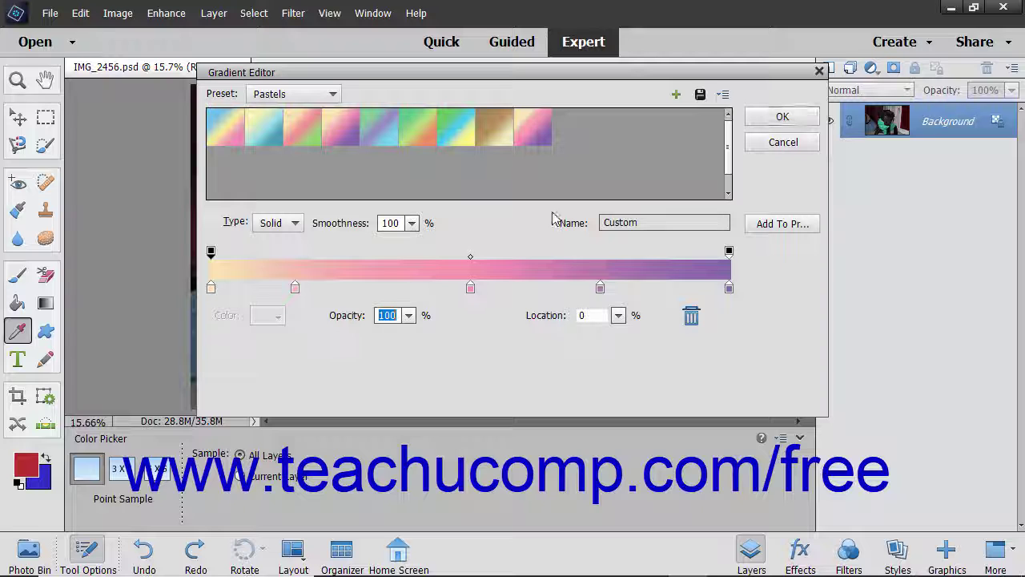
# Change the gradient type to Noise and name the gradient Noisy
pyautogui.click(292, 228)
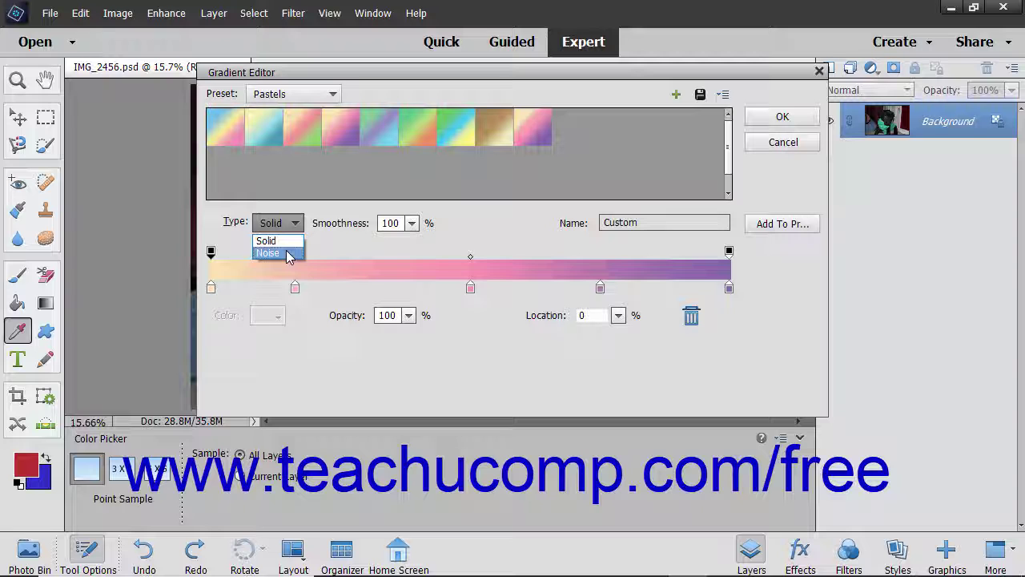
pyautogui.click(288, 254)
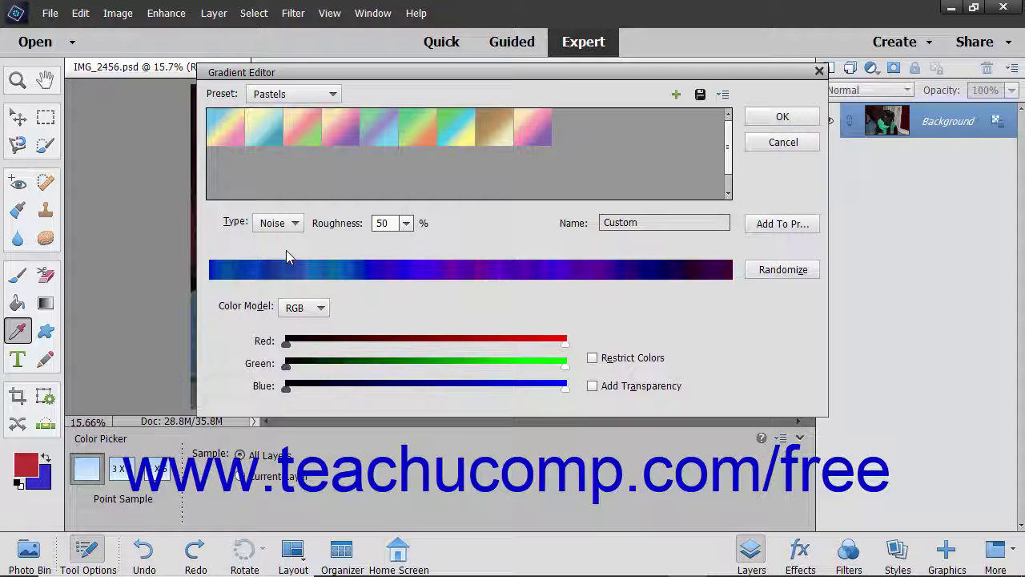
pyautogui.doubleClick(661, 224)
pyautogui.write('Noisy')
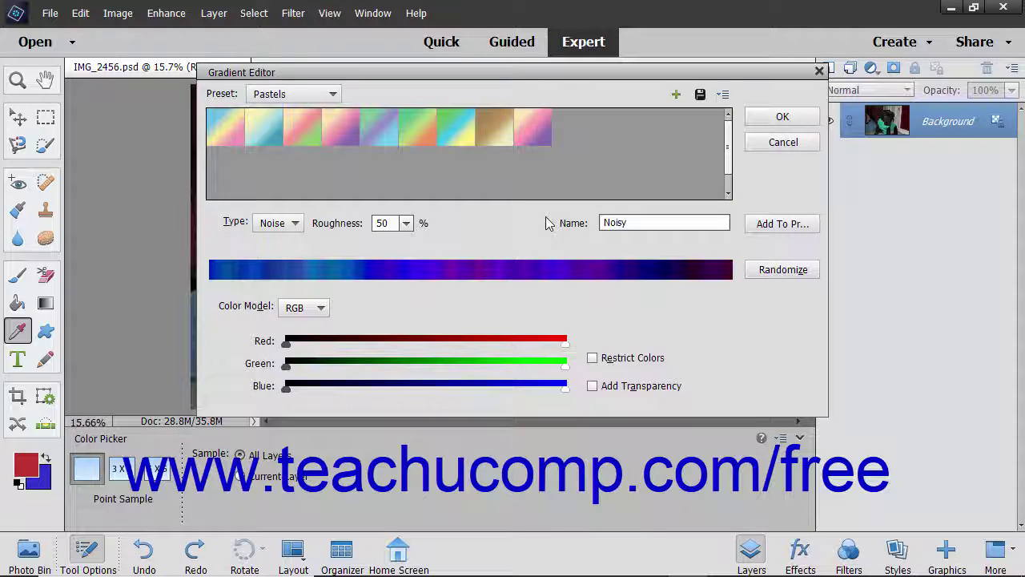
# Raise the noise gradient's roughness to 70%
pyautogui.click(407, 229)
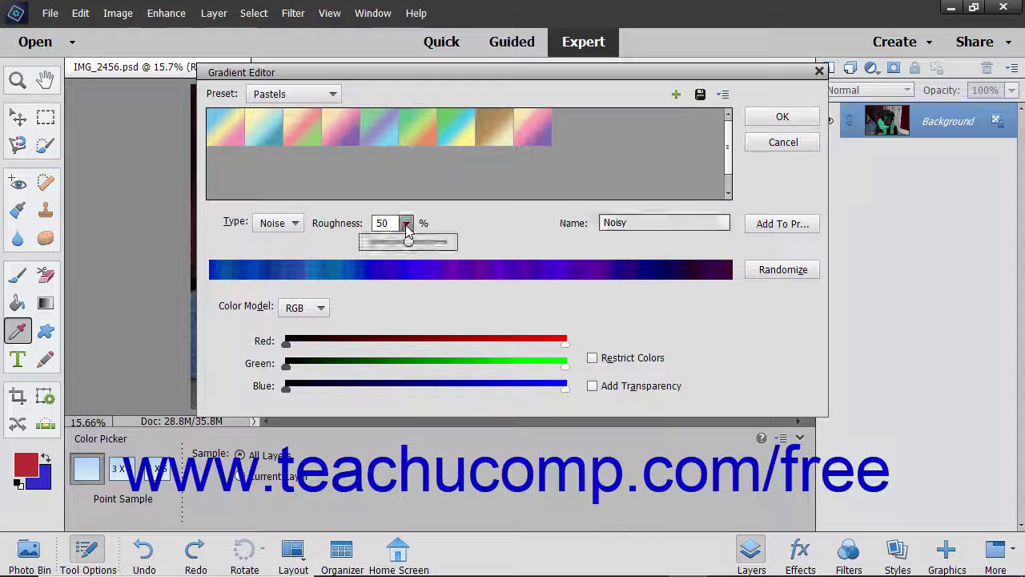
pyautogui.moveTo(409, 241); pyautogui.dragTo(425, 242)
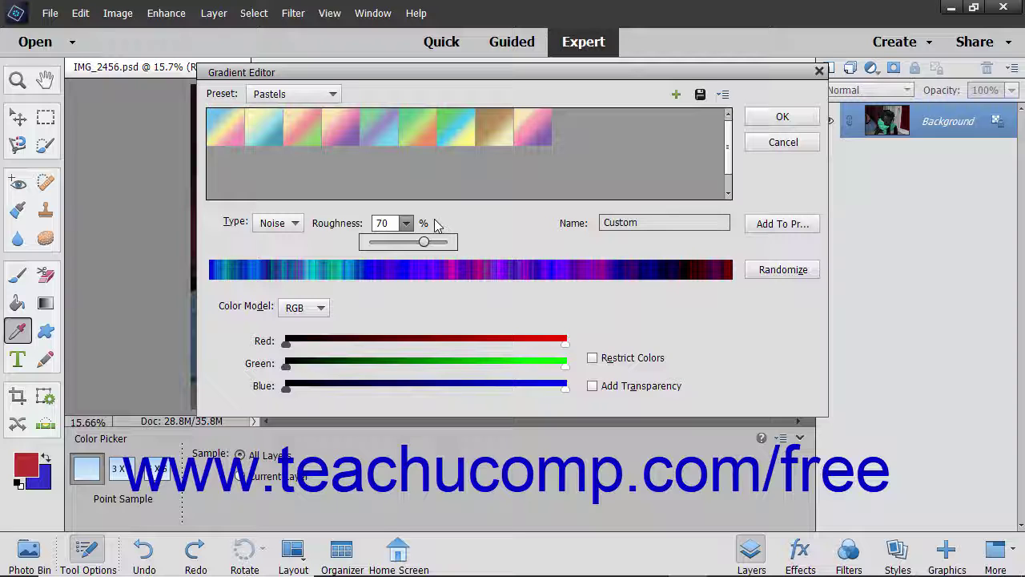
# Keep the RGB color model and reduce the upper limit of the red range to about two thirds of its scale
pyautogui.click(320, 310)
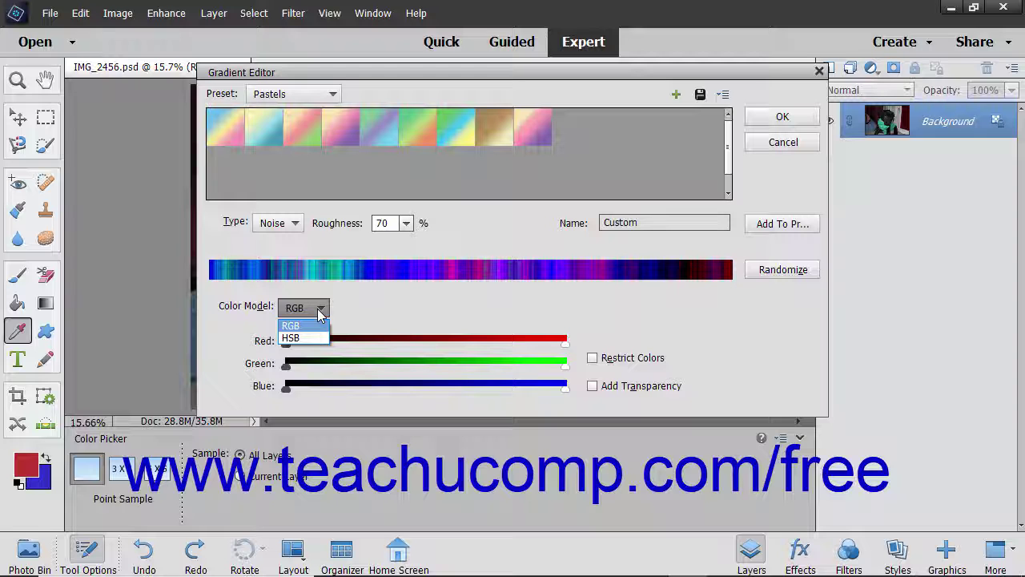
pyautogui.click(306, 326)
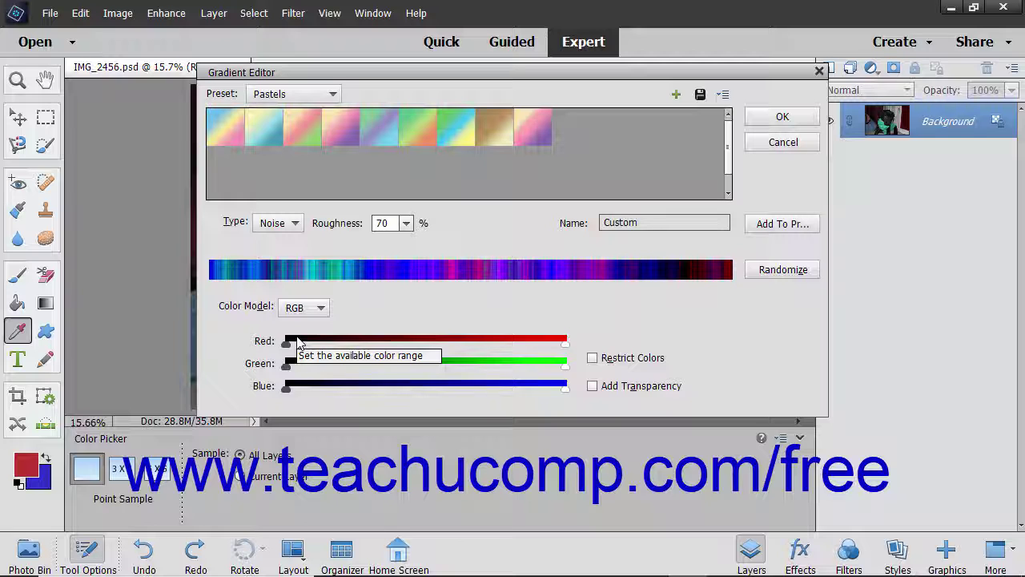
pyautogui.click(564, 342)
pyautogui.moveTo(564, 342); pyautogui.dragTo(463, 346)
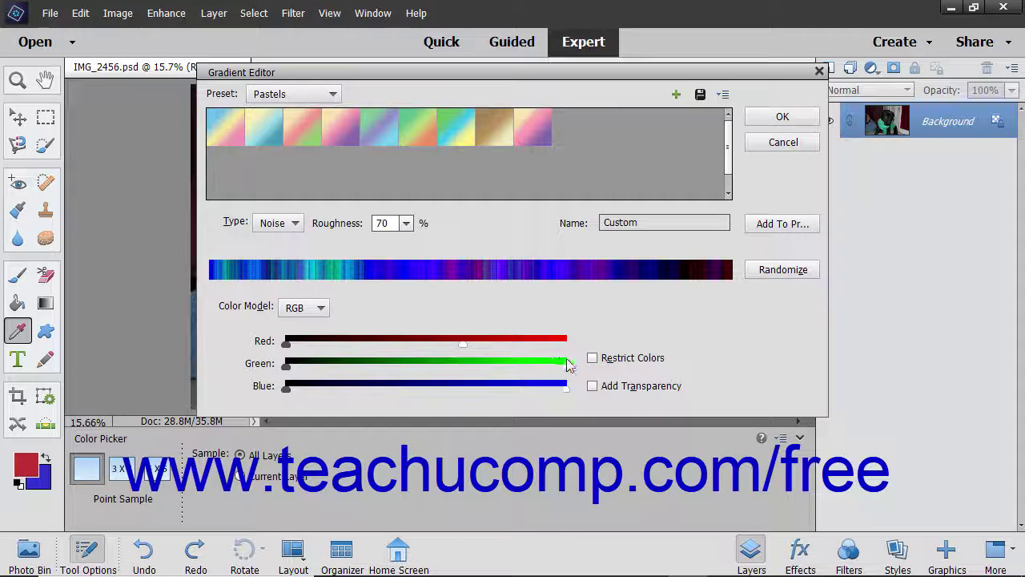
# Reduce the green range's upper limit to about 58% of its scale and raise the blue range's lower limit to about one third
pyautogui.moveTo(566, 365); pyautogui.dragTo(448, 364)
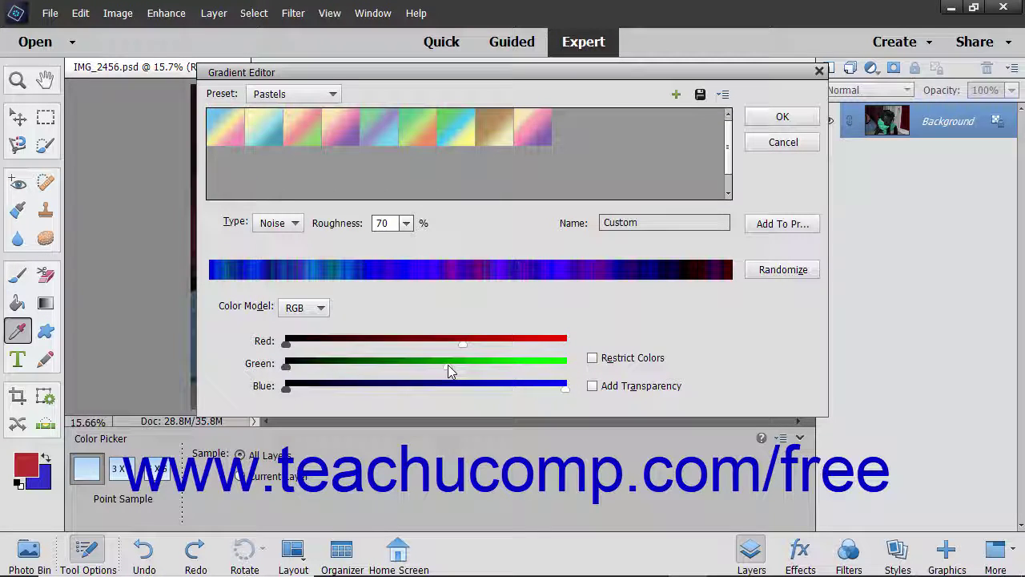
pyautogui.moveTo(287, 388); pyautogui.dragTo(374, 388)
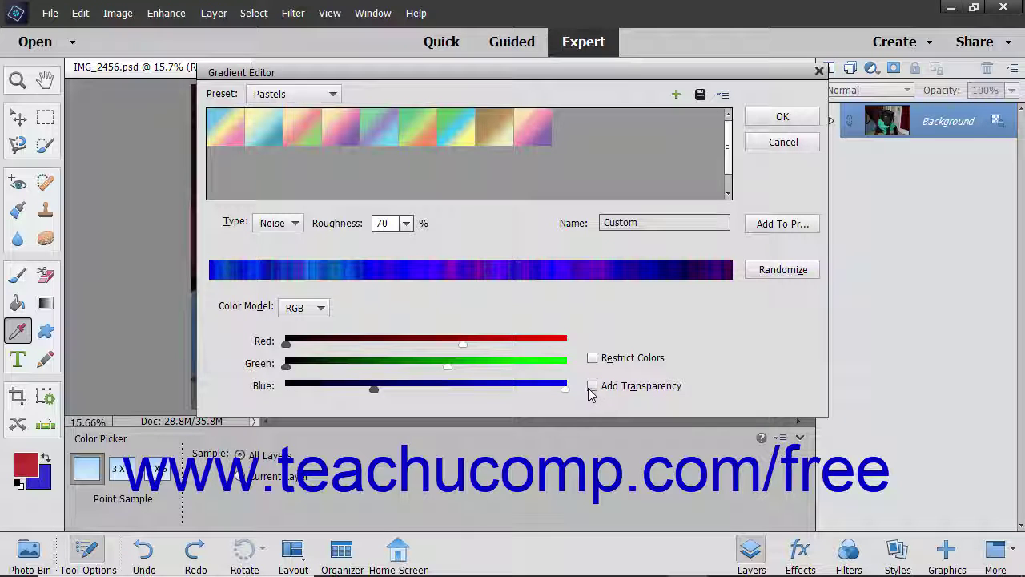
# Randomize the noise gradient's colors twice, then add it to the Pastels presets and accept the gradient edits
pyautogui.click(782, 269)
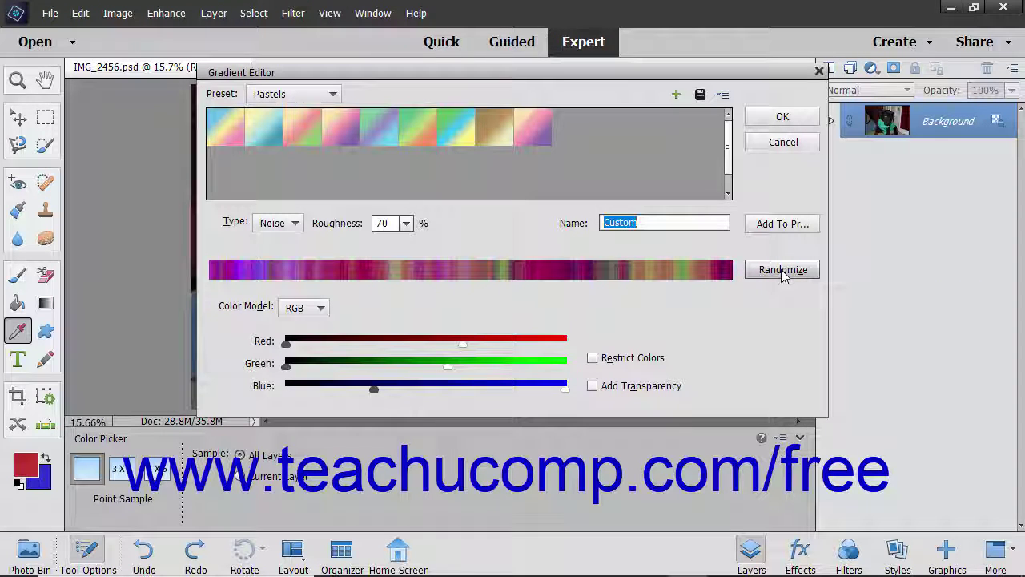
pyautogui.click(783, 270)
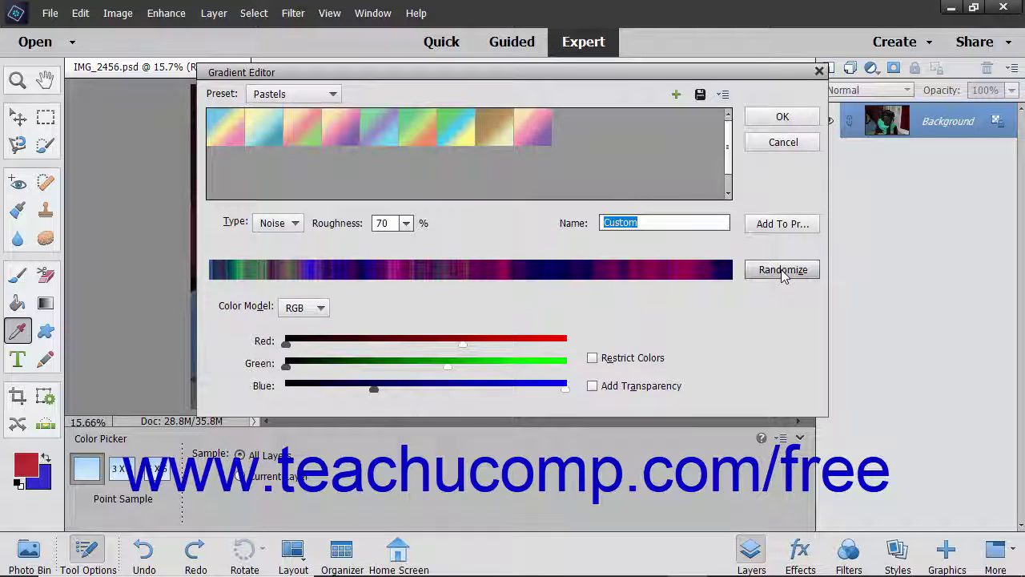
pyautogui.click(788, 226)
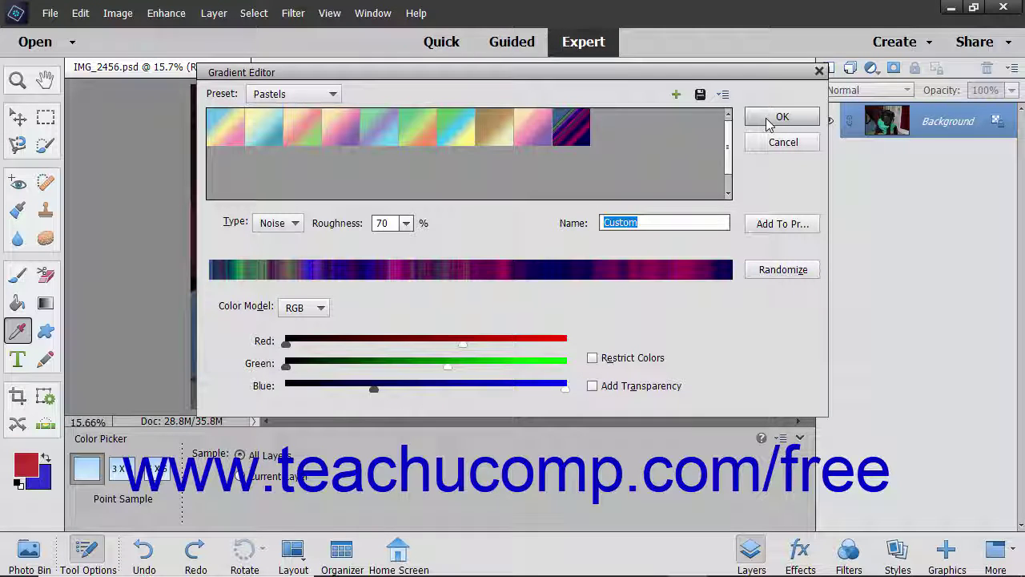
pyautogui.click(769, 120)
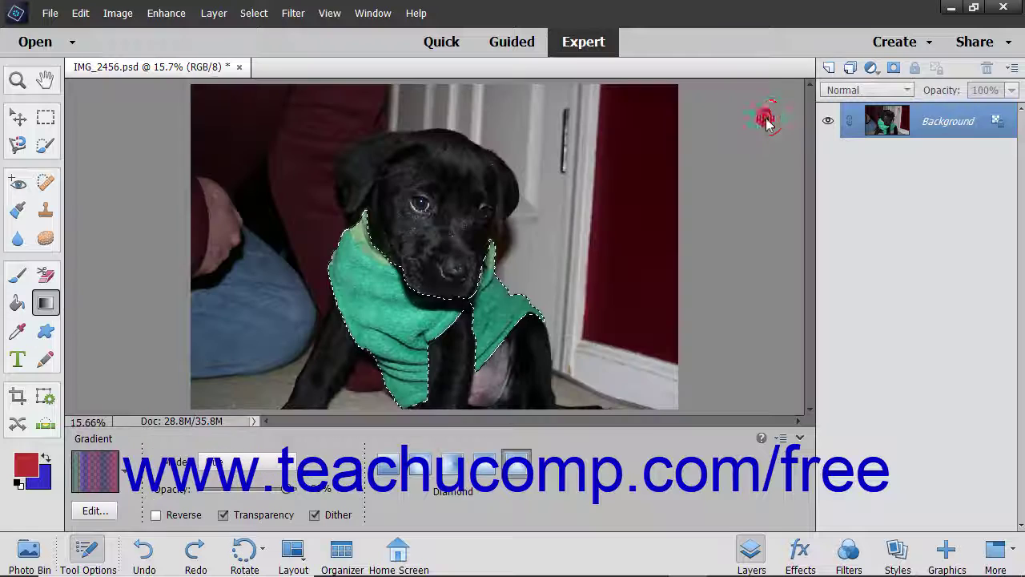
# Apply the custom yellow-pink-purple Pastels preset as a diamond gradient across the dog's selected green sweater, from the chest to its lower edge
pyautogui.click(124, 468)
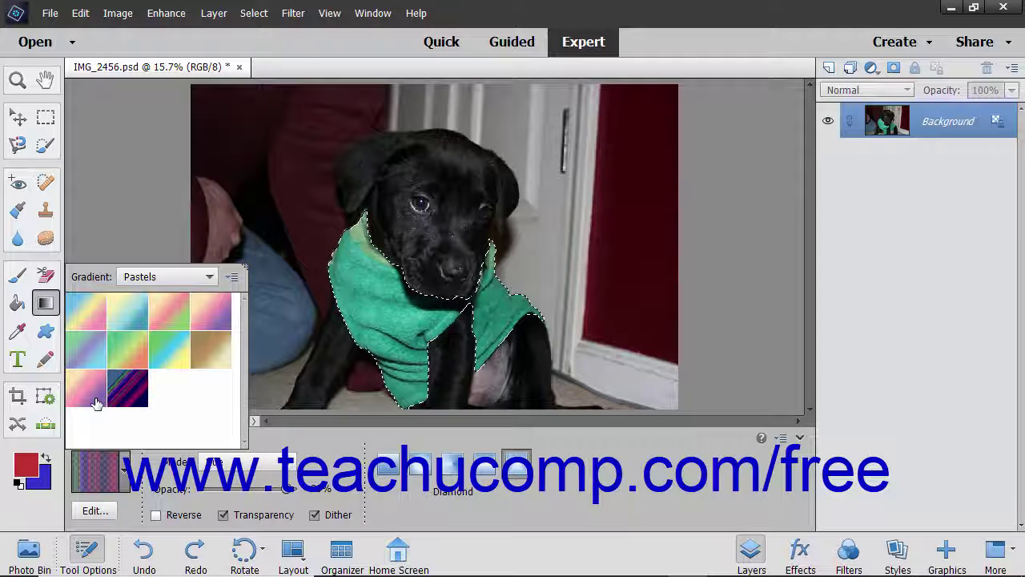
pyautogui.click(95, 401)
pyautogui.click(125, 473)
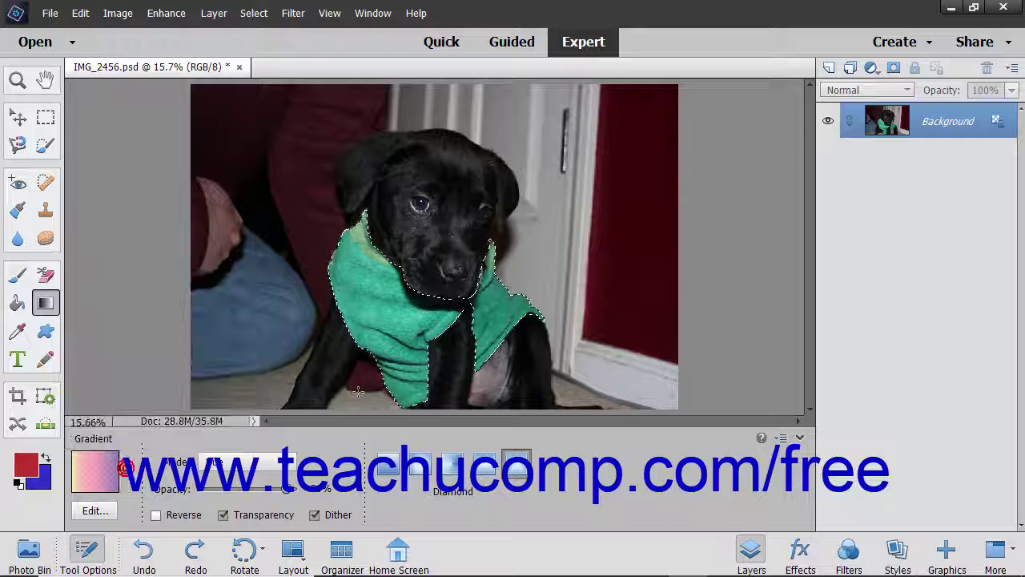
pyautogui.moveTo(378, 314); pyautogui.dragTo(417, 403)
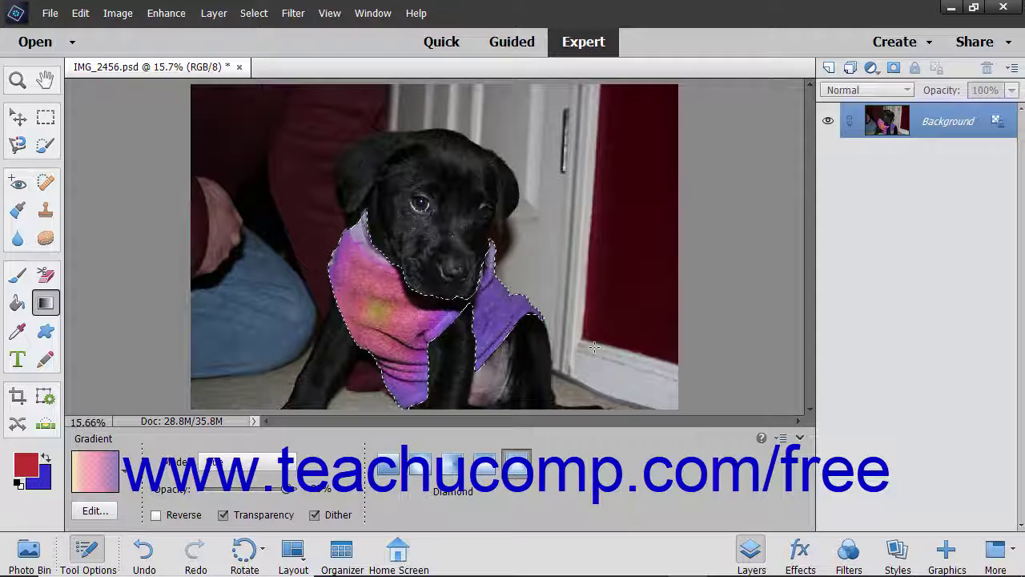